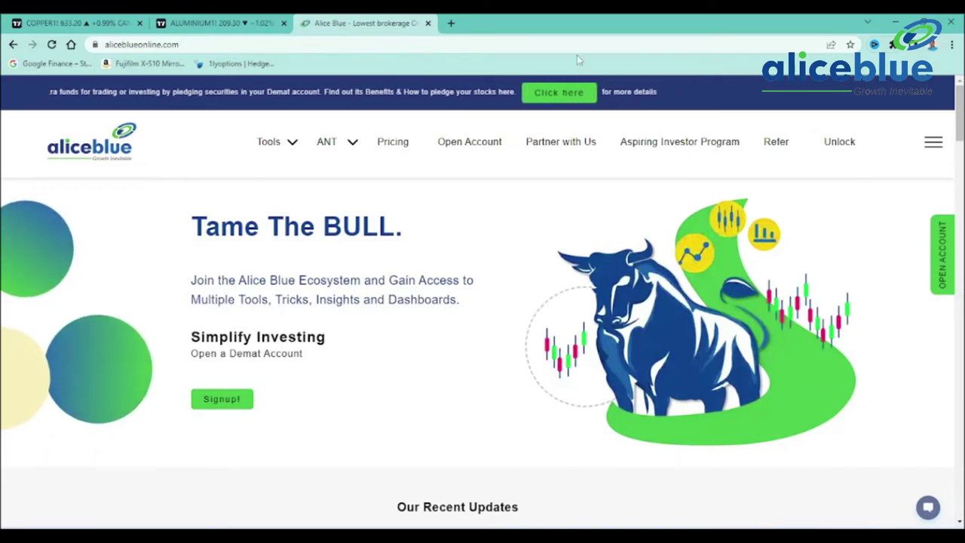
Switch from the Alice Blue site to the TradingView COPPER1! daily chart.
left_click(51, 18)
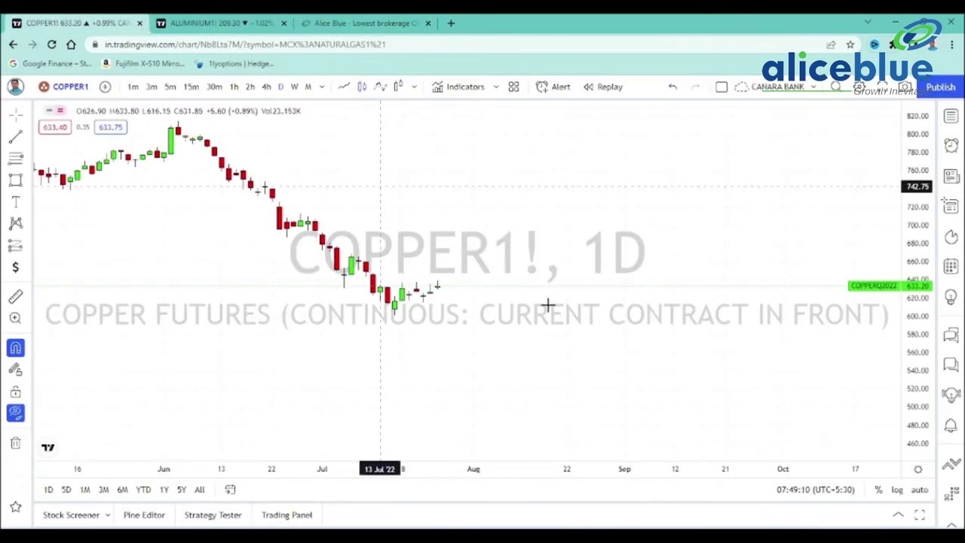
left_click_drag(548, 305, 689, 273)
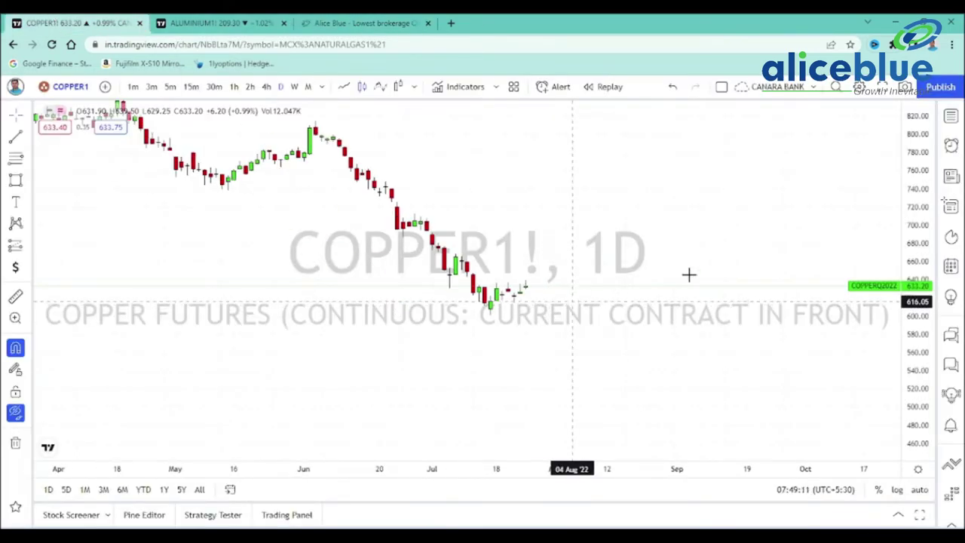
left_click(294, 86)
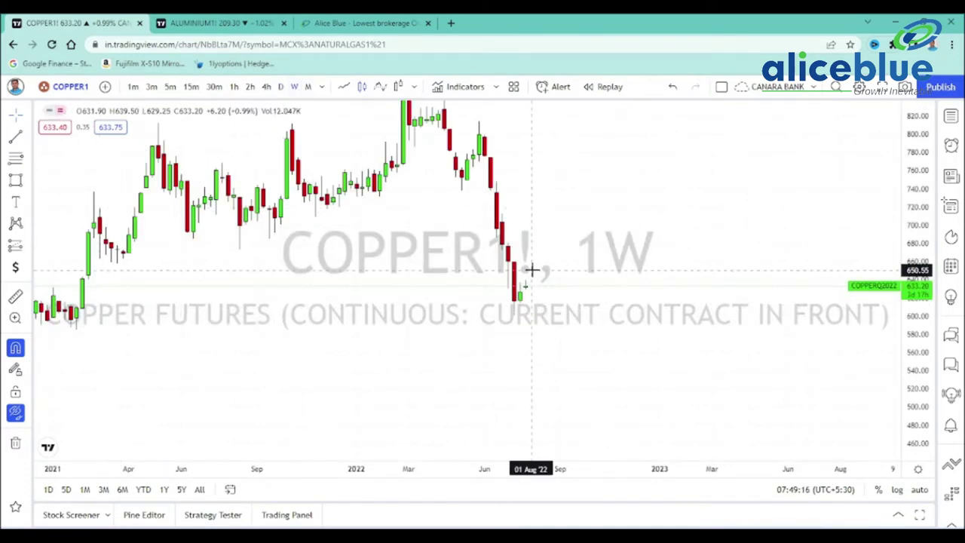
left_click(280, 87)
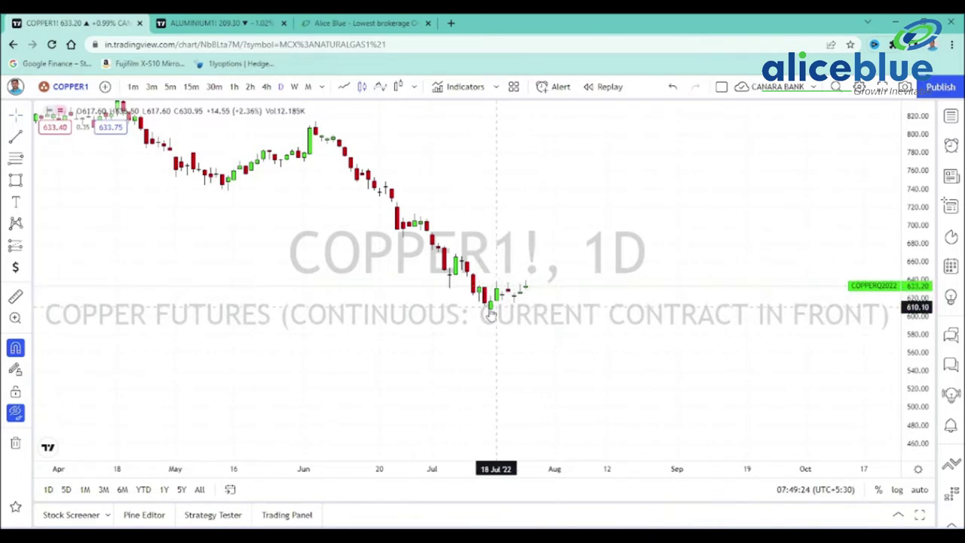
scroll(531, 287, "up", 3)
scroll(531, 315, "up", 2)
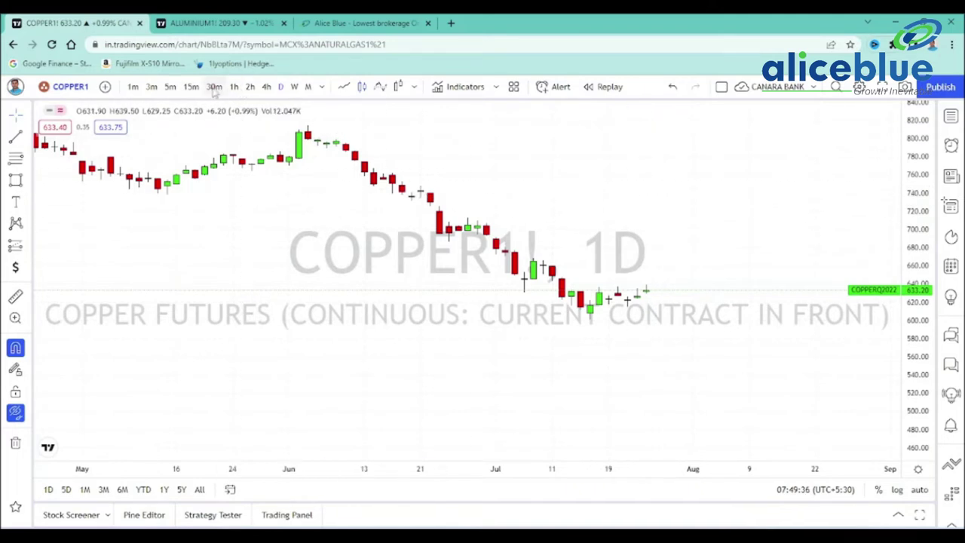
Put COPPER1! on 5-minute candles, unhide the zone drawings and zoom to about 625–640.
left_click(171, 87)
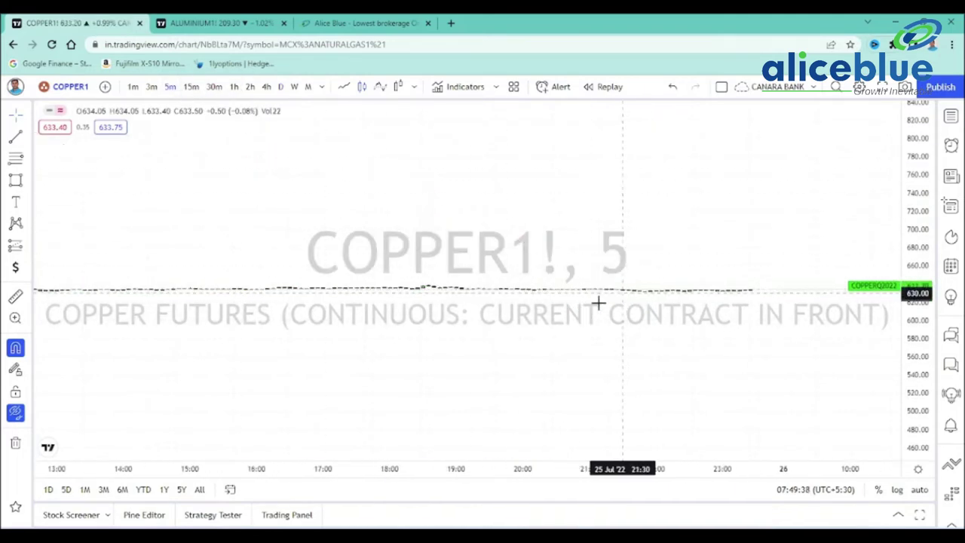
left_click(15, 412)
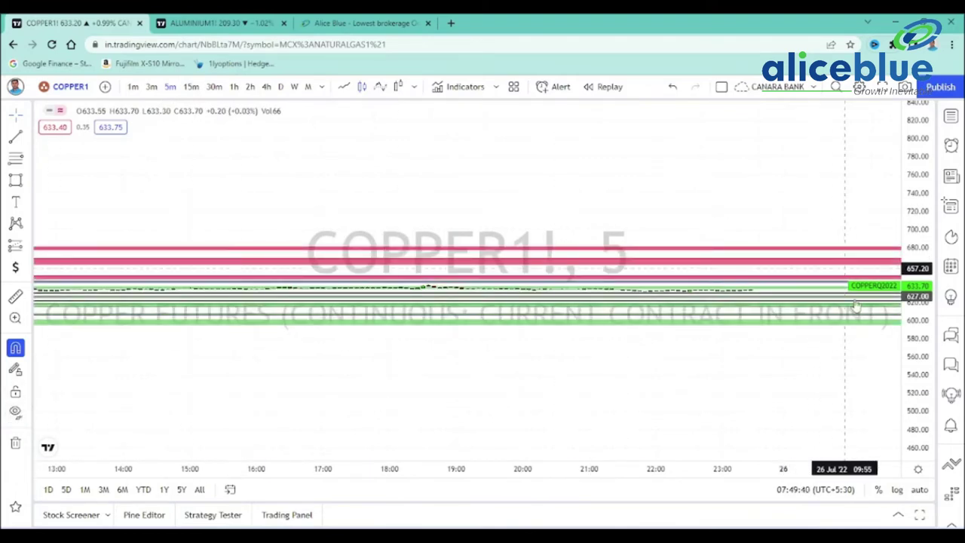
left_click_drag(924, 349, 869, 26)
scroll(869, 269, "down", 3)
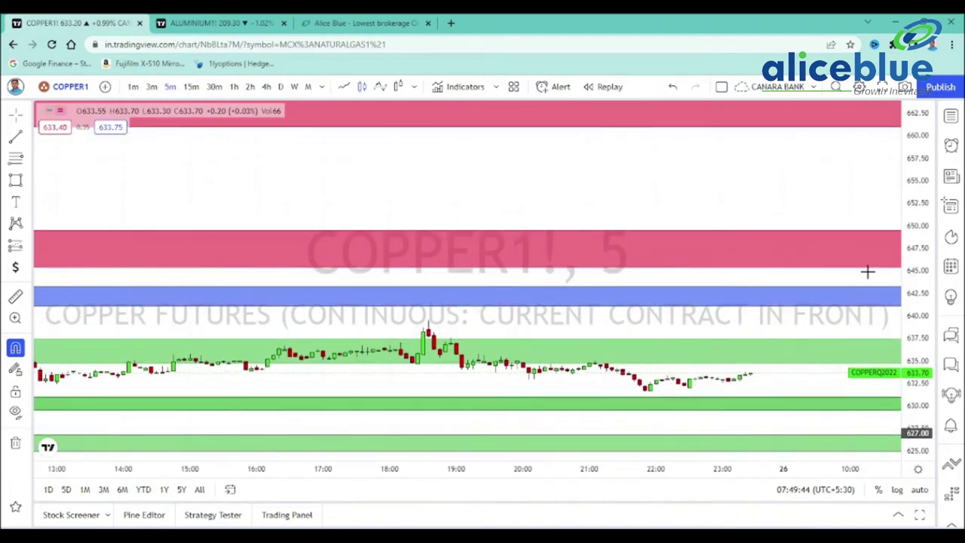
scroll(416, 284, "down", 3)
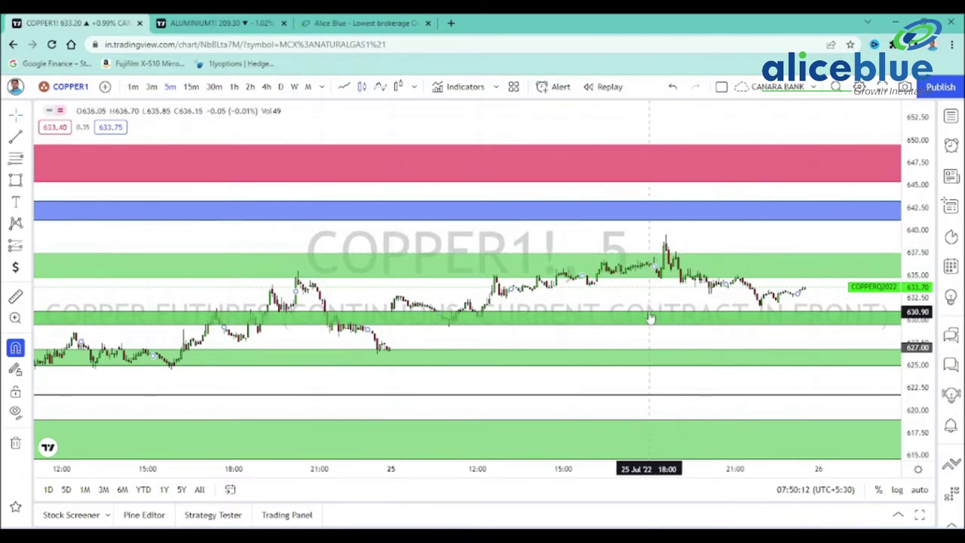
scroll(650, 304, "right", 5)
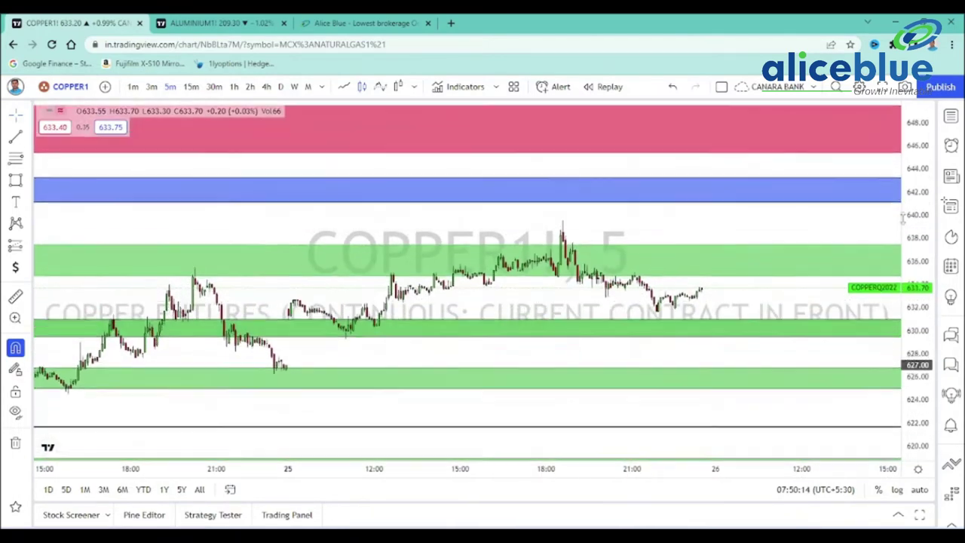
scroll(659, 279, "up", 2)
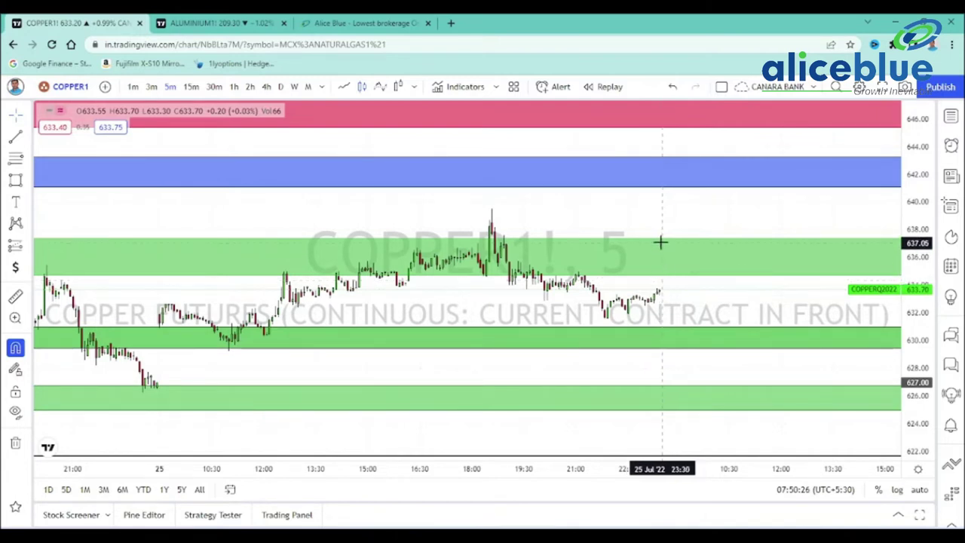
left_click_drag(620, 222, 569, 273)
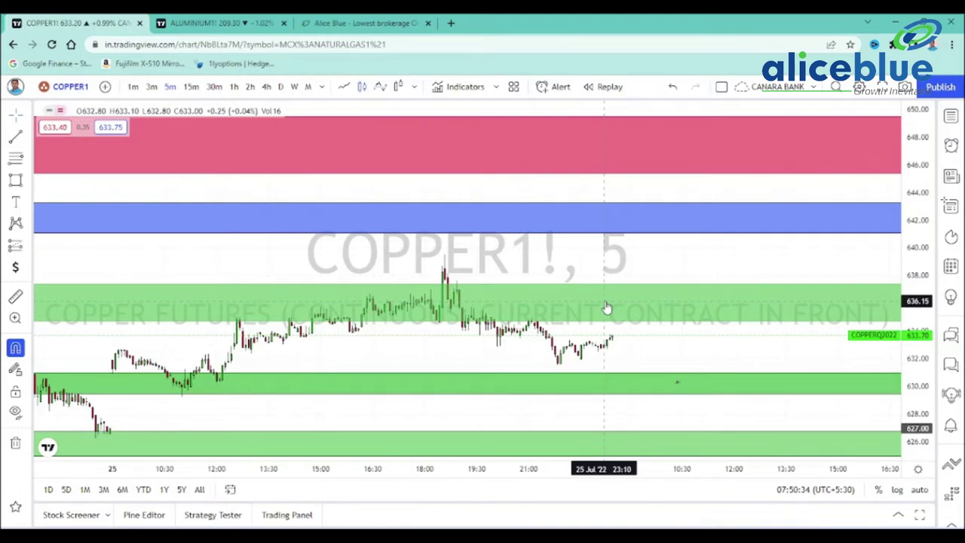
left_click(591, 230)
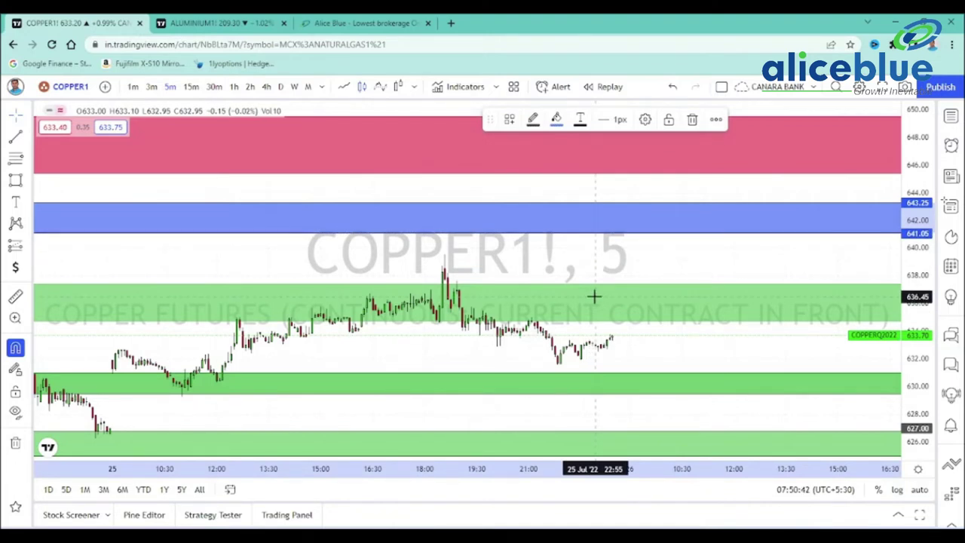
left_click_drag(599, 200, 596, 289)
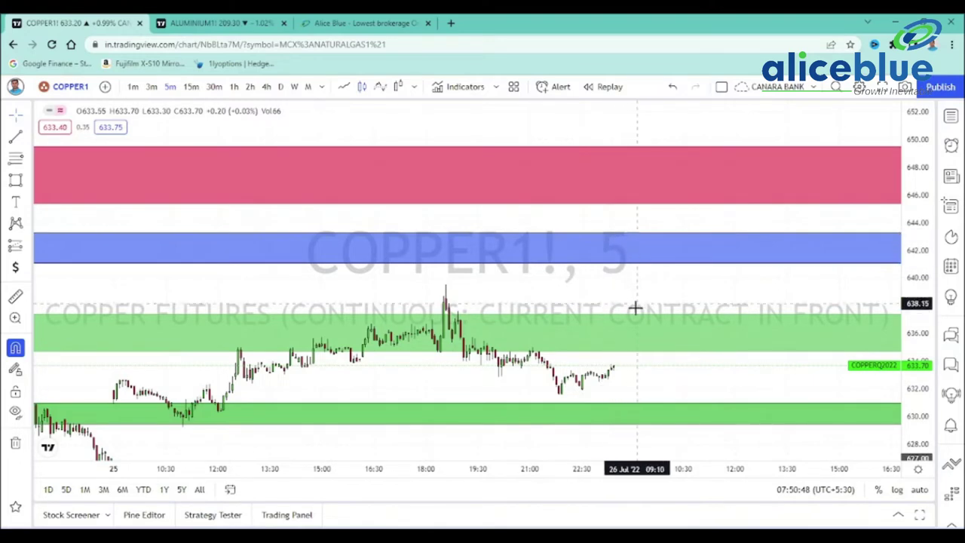
left_click_drag(636, 289, 648, 368)
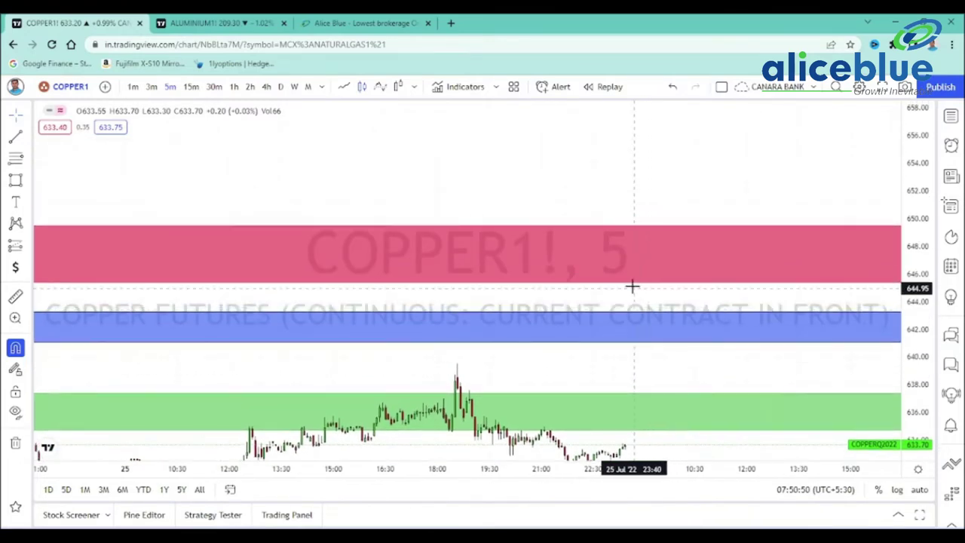
left_click(636, 286)
left_click_drag(892, 170, 895, 252)
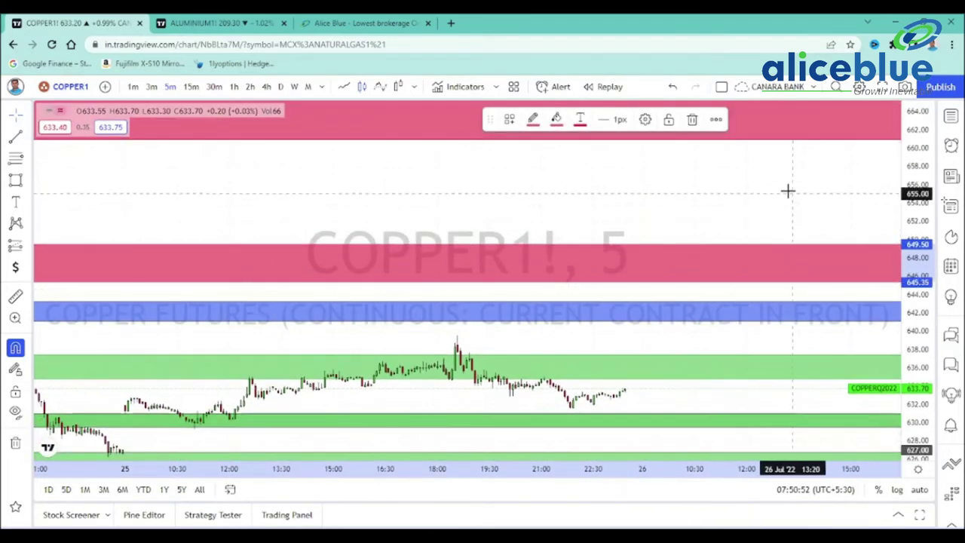
left_click_drag(765, 187, 771, 254)
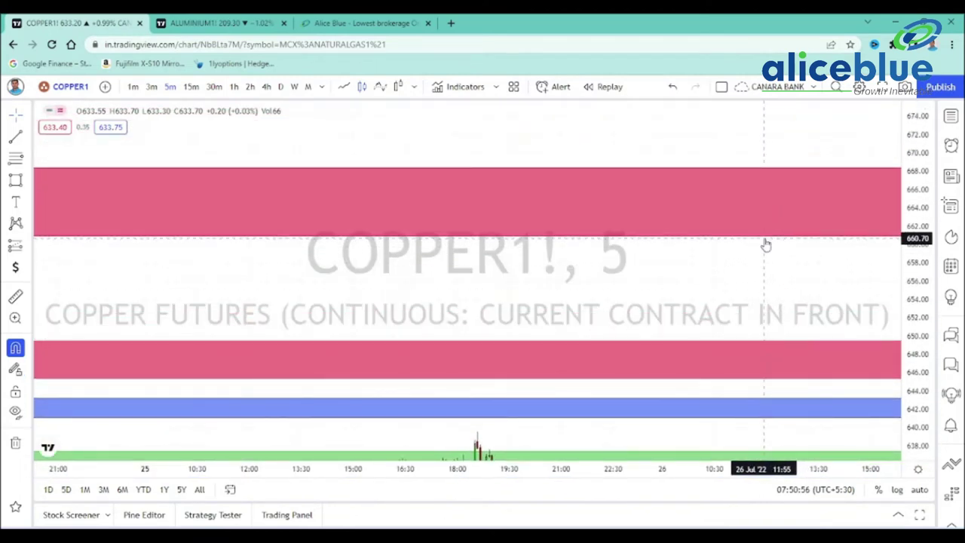
left_click(764, 238)
left_click_drag(929, 188, 930, 226)
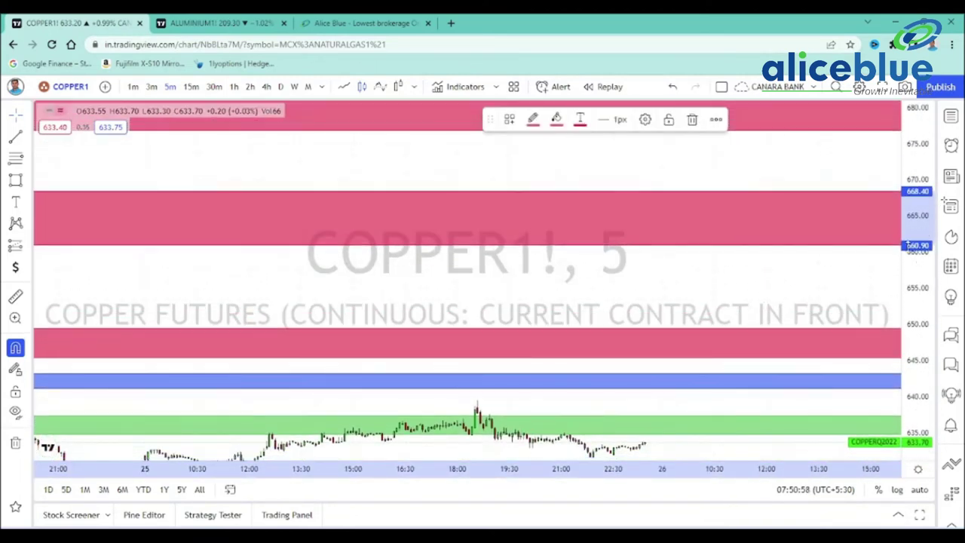
left_click_drag(825, 170, 806, 216)
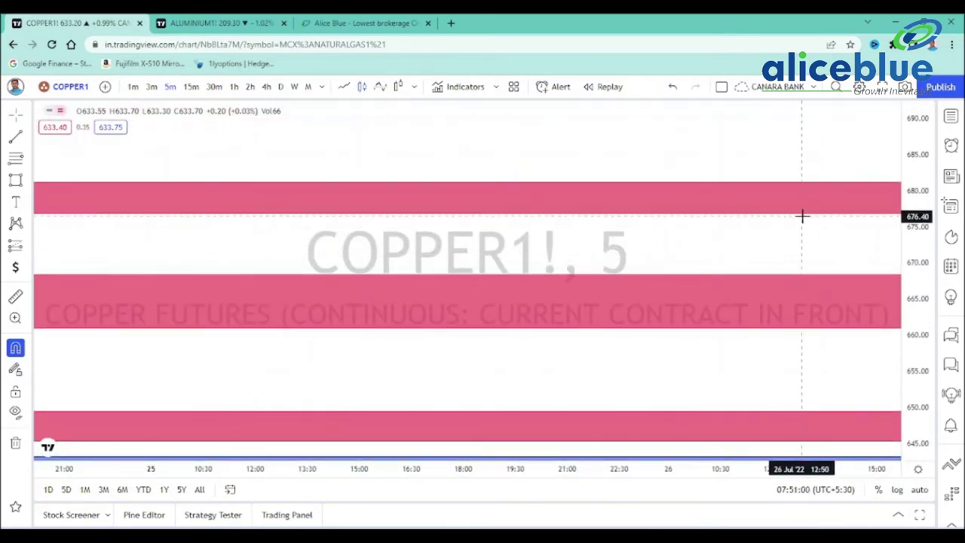
left_click(801, 215)
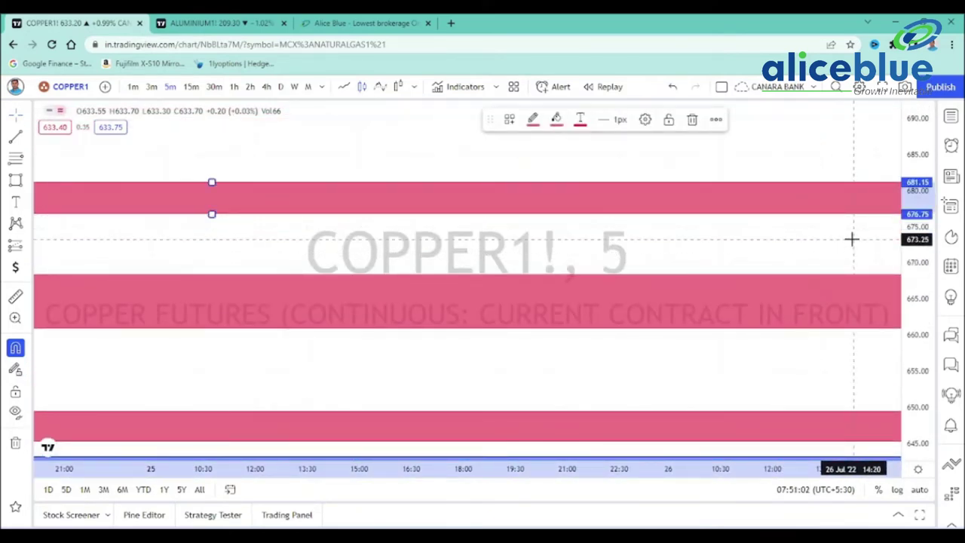
left_click_drag(849, 239, 776, 199)
Recentre COPPER1! and inspect the upper green demand zones near 630 and 626.
left_click_drag(756, 232, 696, 177)
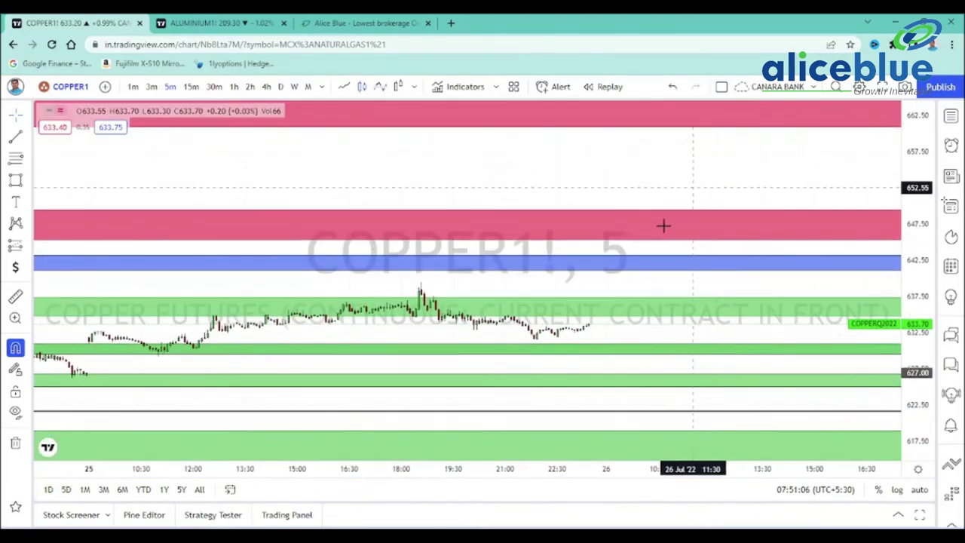
left_click(638, 306)
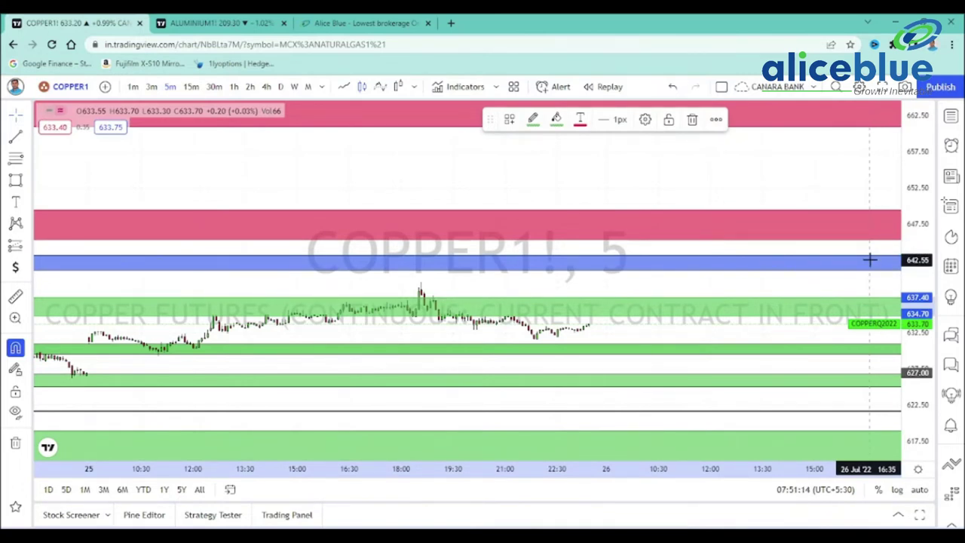
left_click(674, 351)
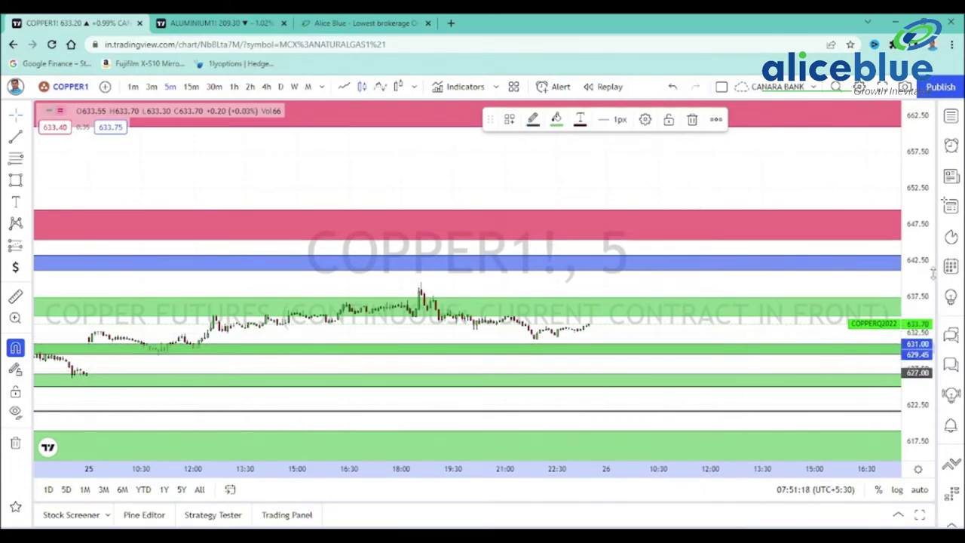
left_click(487, 379)
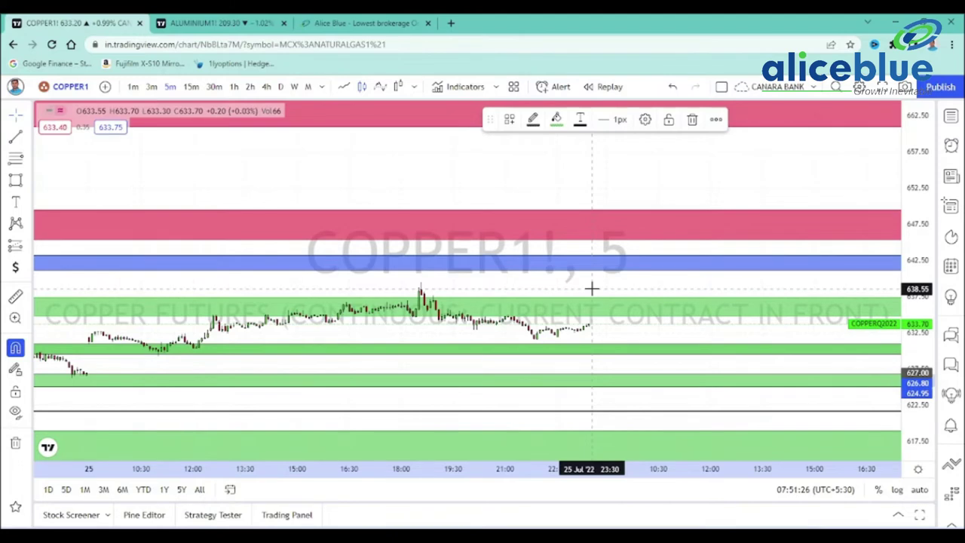
Inspect the bottom green zone near 614.50–618.95, zoom out, then go to ALUMINIUM1!
left_click_drag(591, 392, 596, 344)
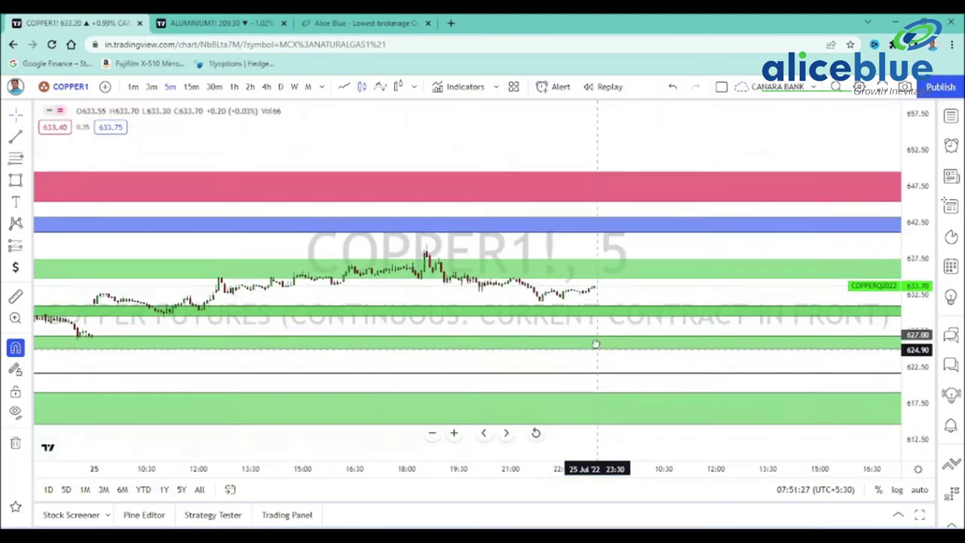
left_click(578, 392)
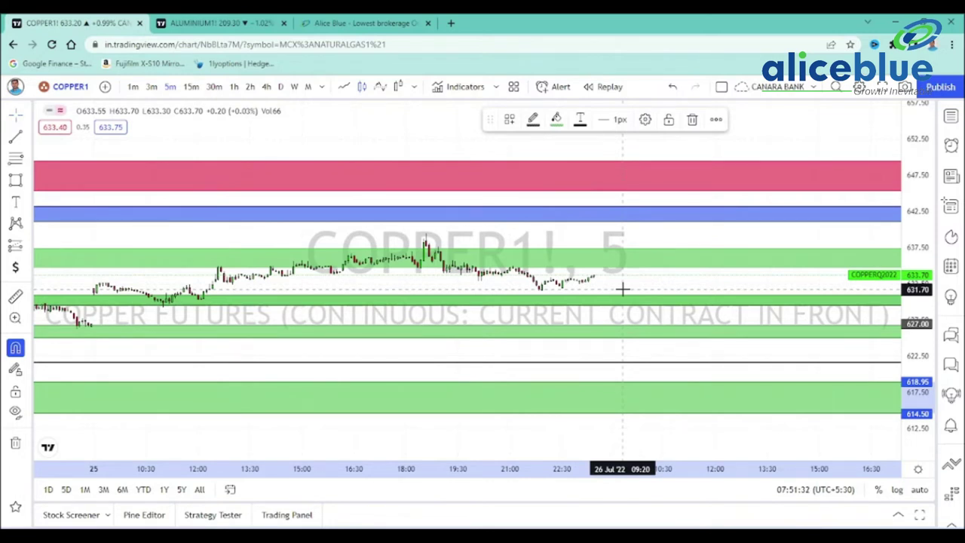
scroll(553, 242, "down", 3)
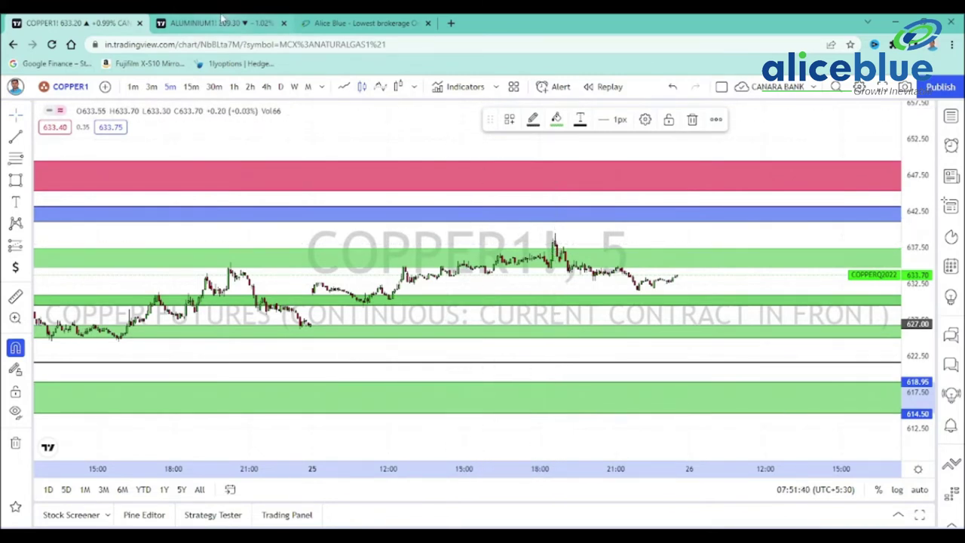
left_click(222, 18)
Look over the ALUMINIUM1! daily chart, then switch it to 5-minute candles.
scroll(284, 352, "up", 5)
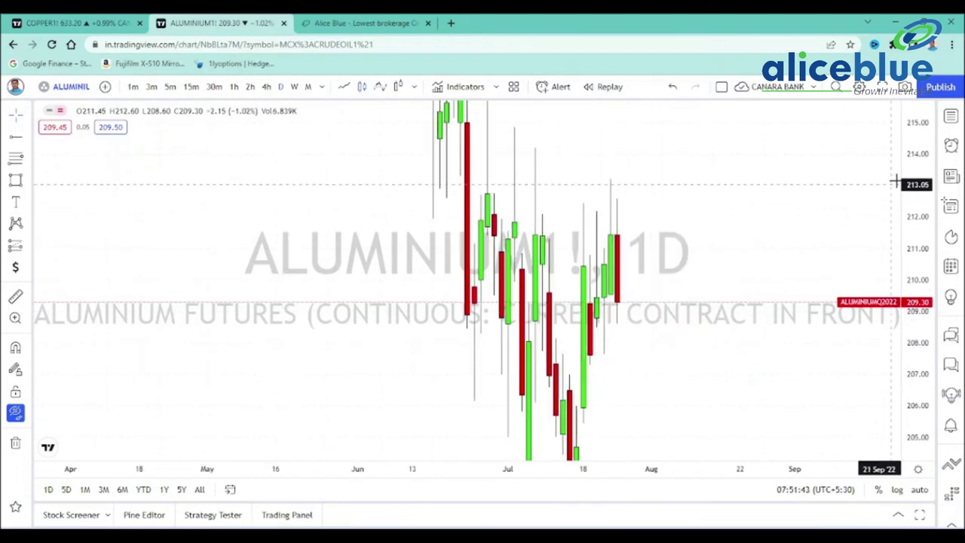
scroll(731, 380, "up", 3)
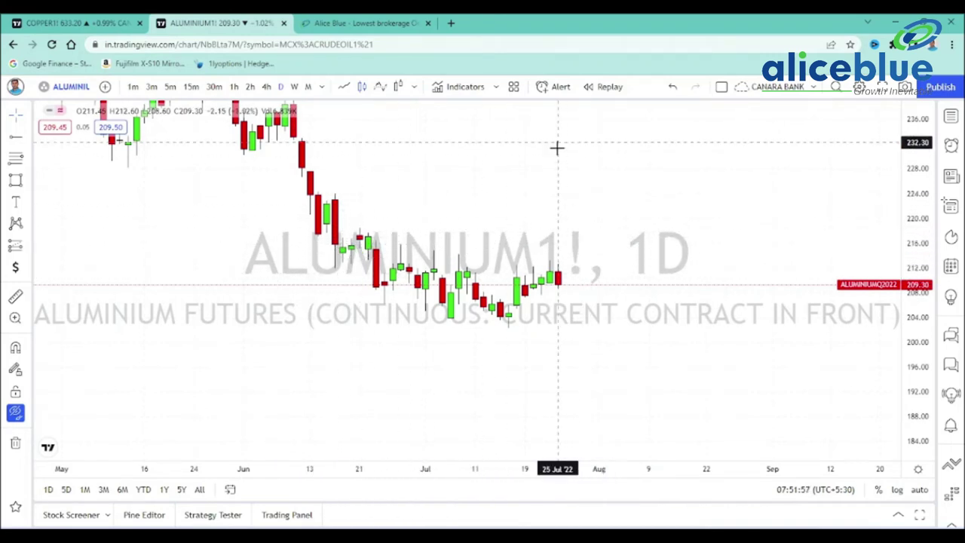
left_click_drag(546, 209, 546, 255)
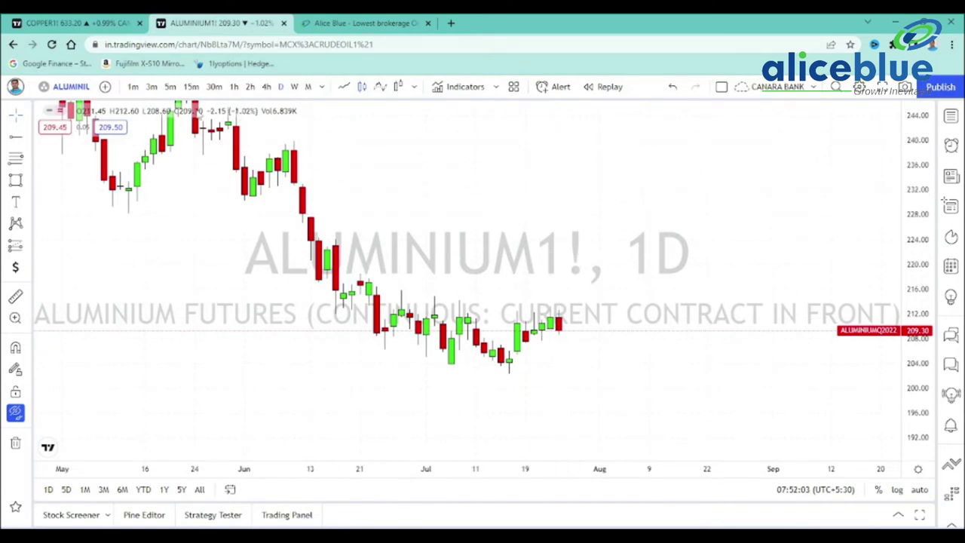
left_click(171, 87)
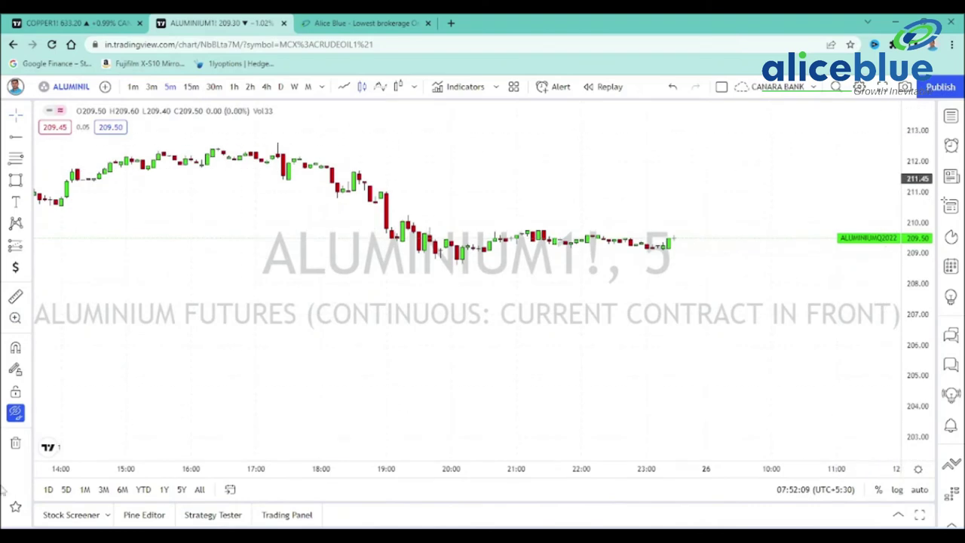
Unhide ALUMINIUM1! zones and show red zones near 211.45 and 213, green down to 205.5.
left_click(15, 412)
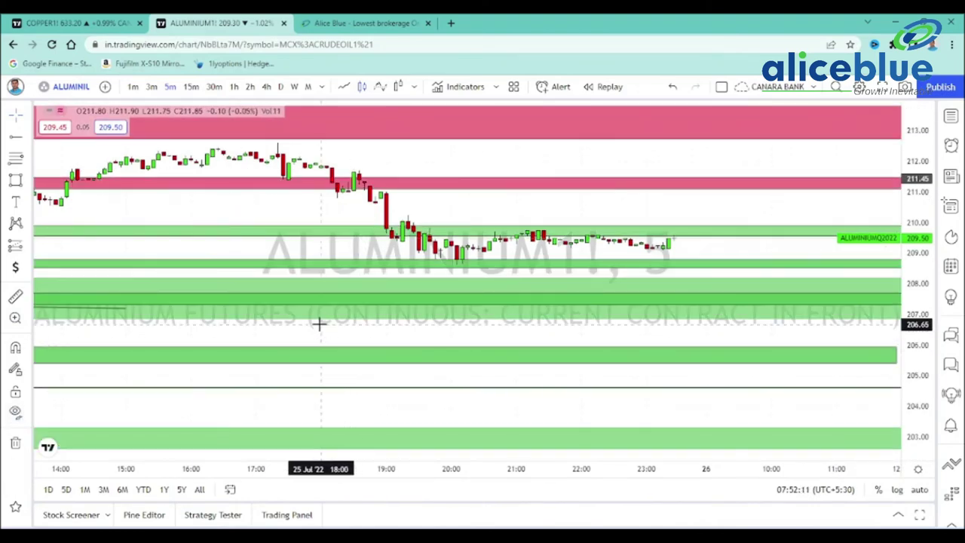
scroll(332, 325, "down", 2)
scroll(477, 252, "down", 2)
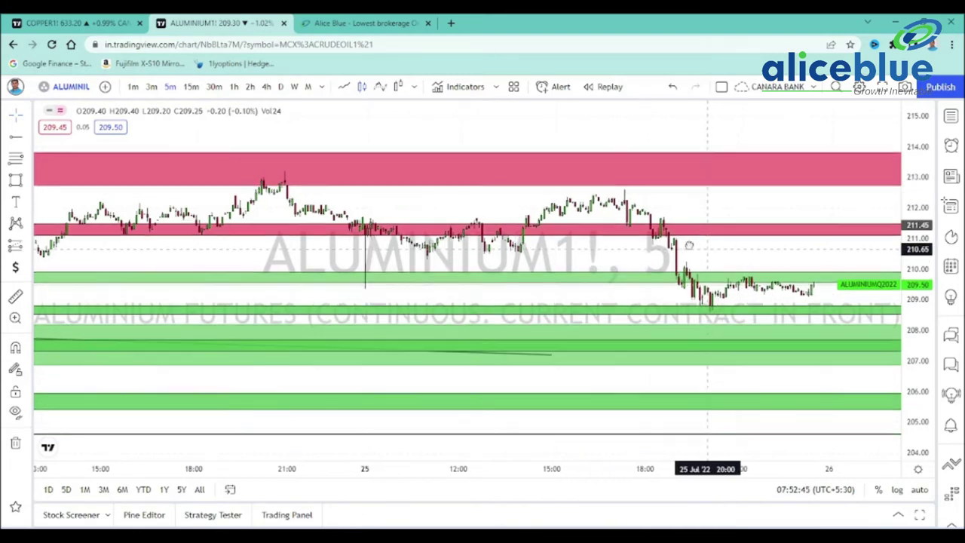
left_click_drag(707, 250, 593, 215)
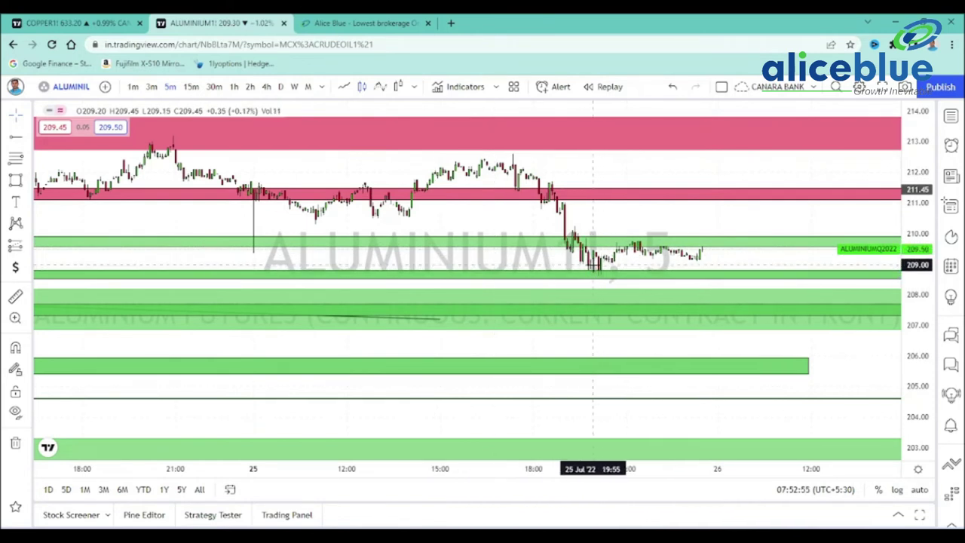
left_click_drag(731, 252, 497, 288)
scroll(497, 289, "down", 2)
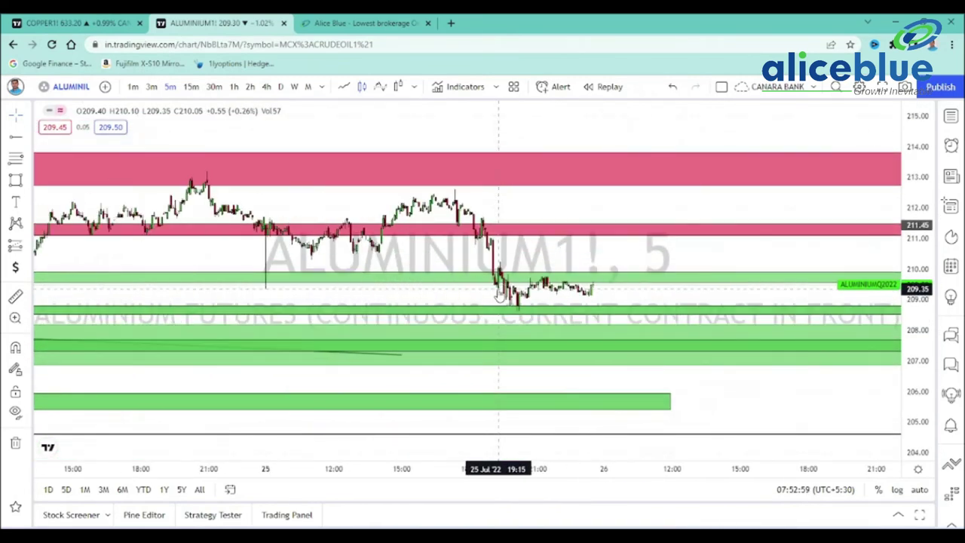
left_click_drag(920, 298, 918, 275)
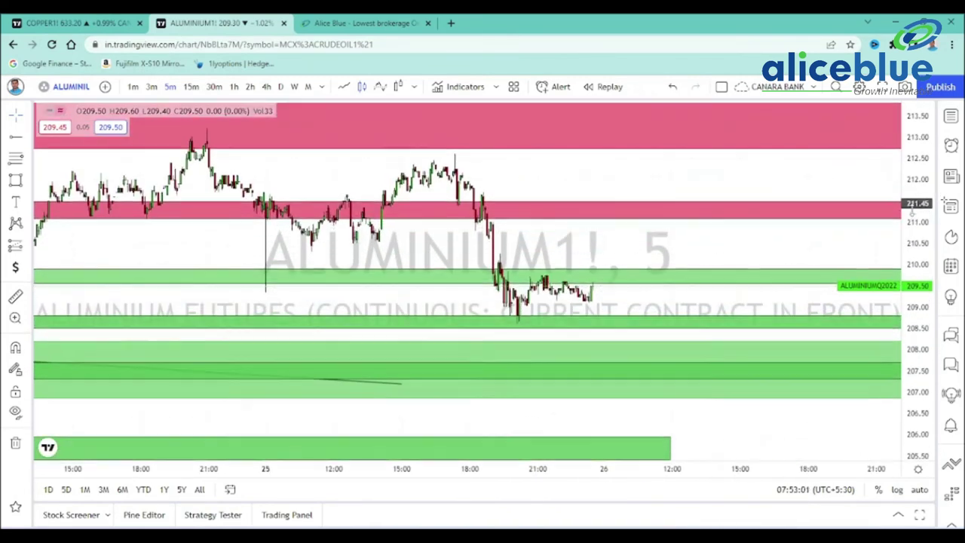
Recolour the 209.55–209.90 zone blue, then select the red zone at 211.10–211.50.
left_click(562, 275)
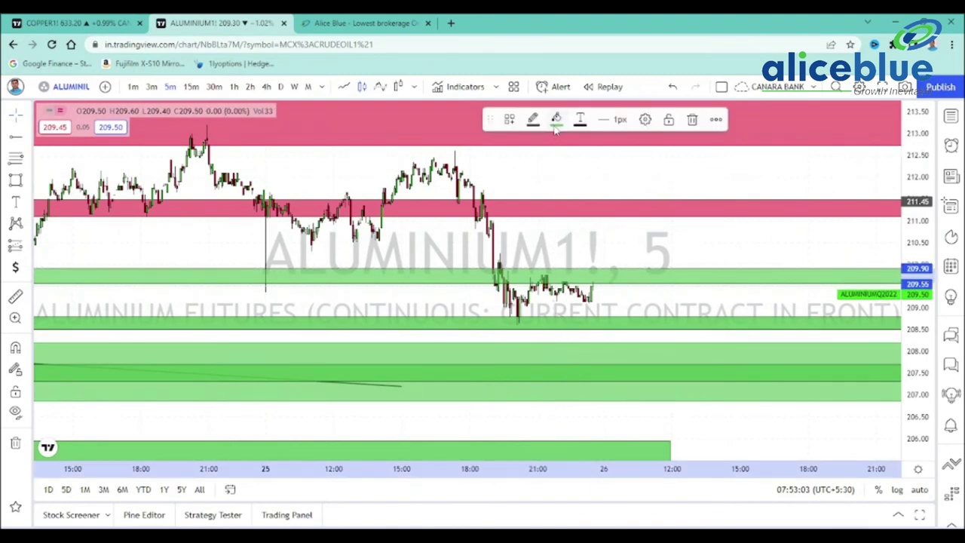
left_click(556, 119)
left_click(638, 161)
mouse_move(588, 237)
left_mouse_down()
mouse_move(565, 240)
mouse_move(567, 255)
left_mouse_up()
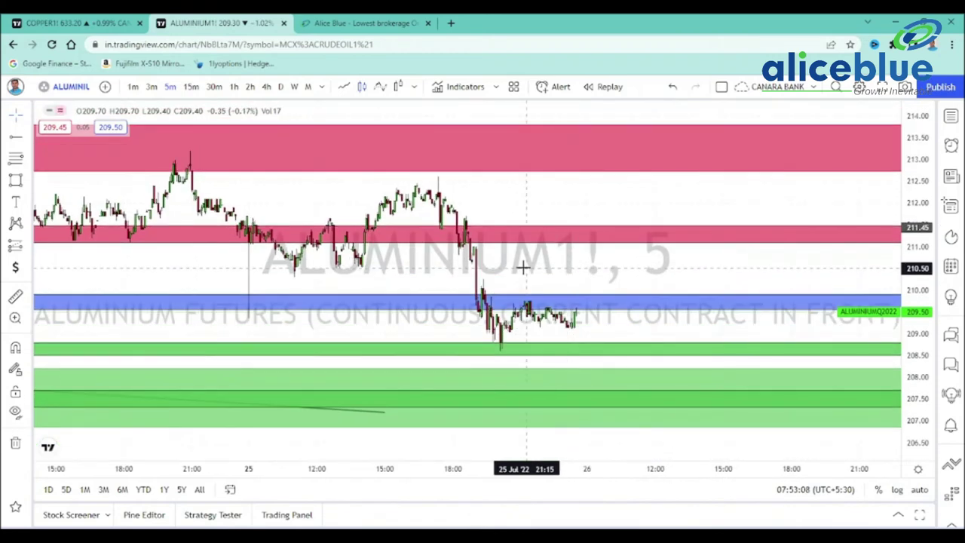
left_click(567, 242)
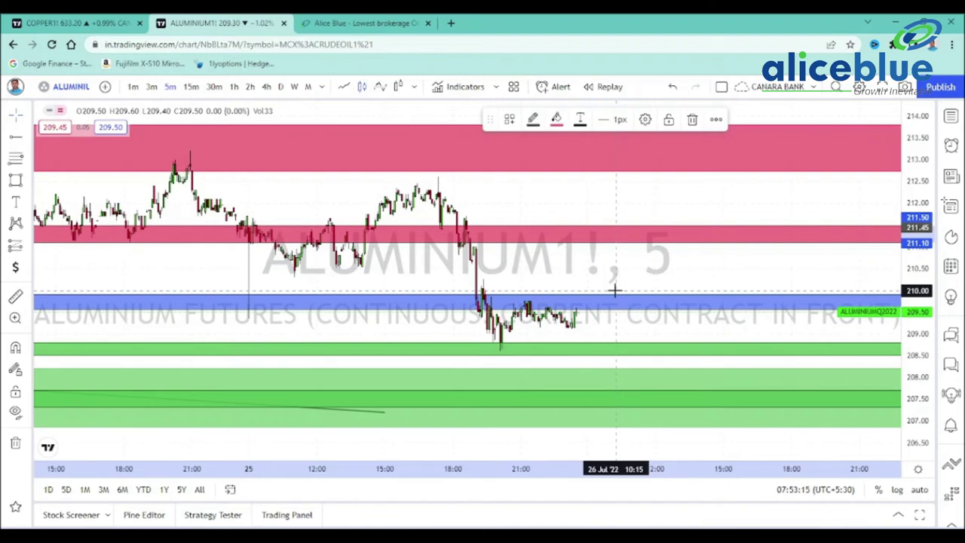
left_click_drag(668, 214, 642, 230)
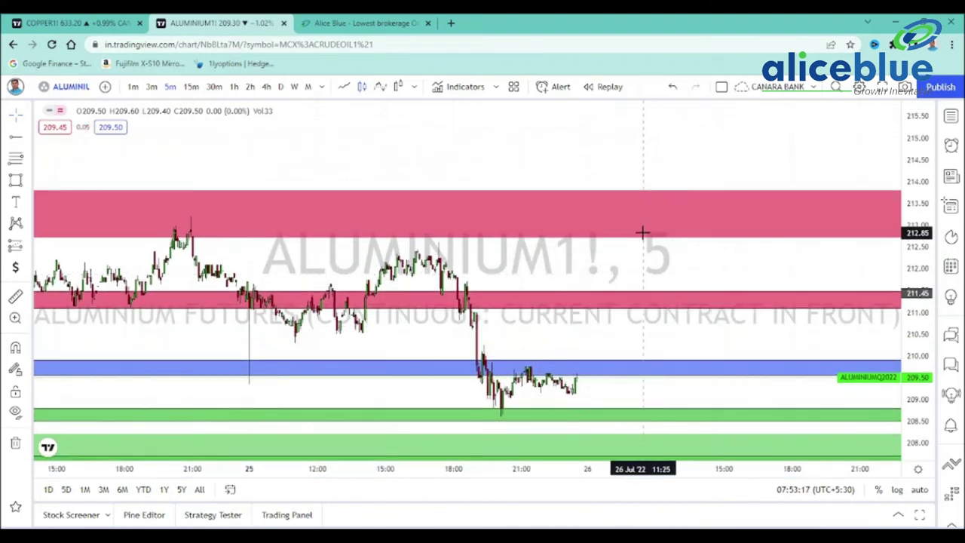
left_click(642, 243)
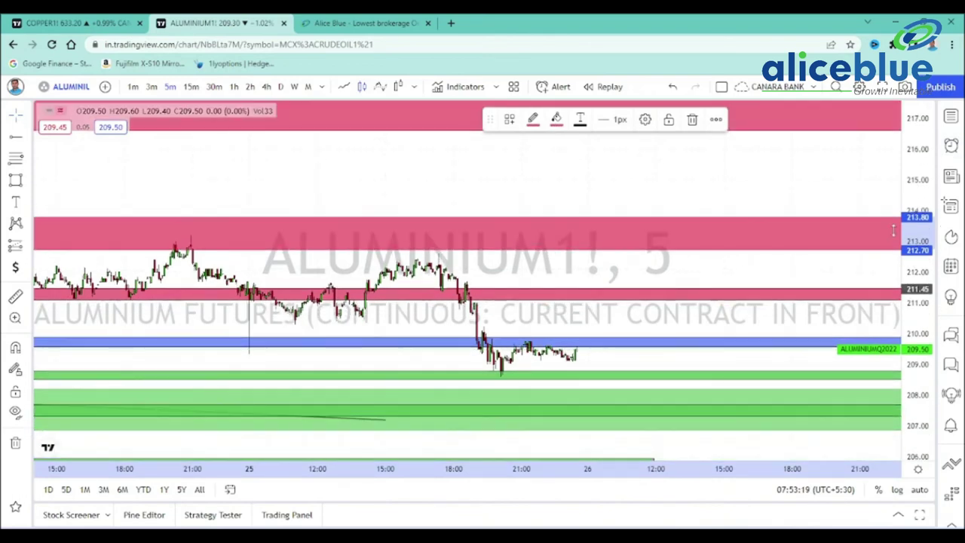
left_click_drag(721, 177, 709, 278)
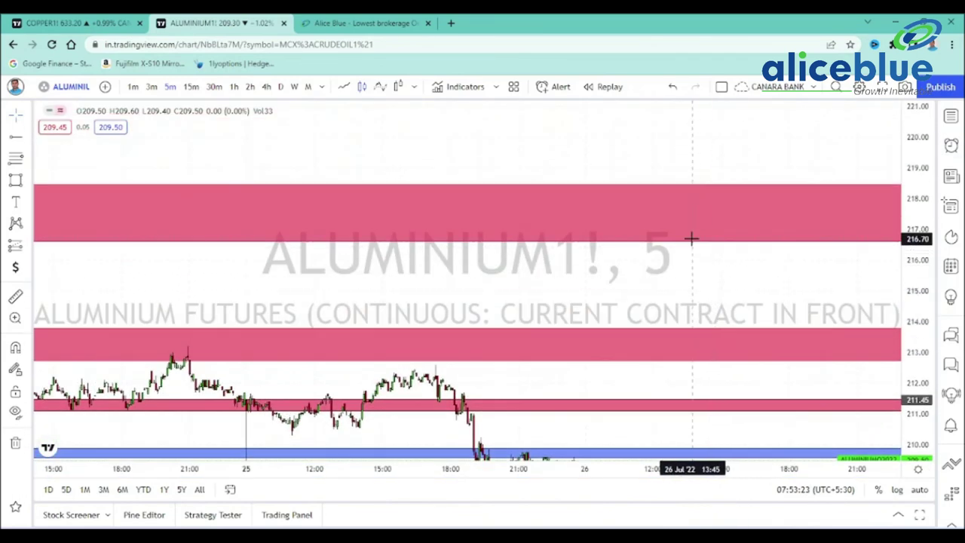
left_click(692, 240)
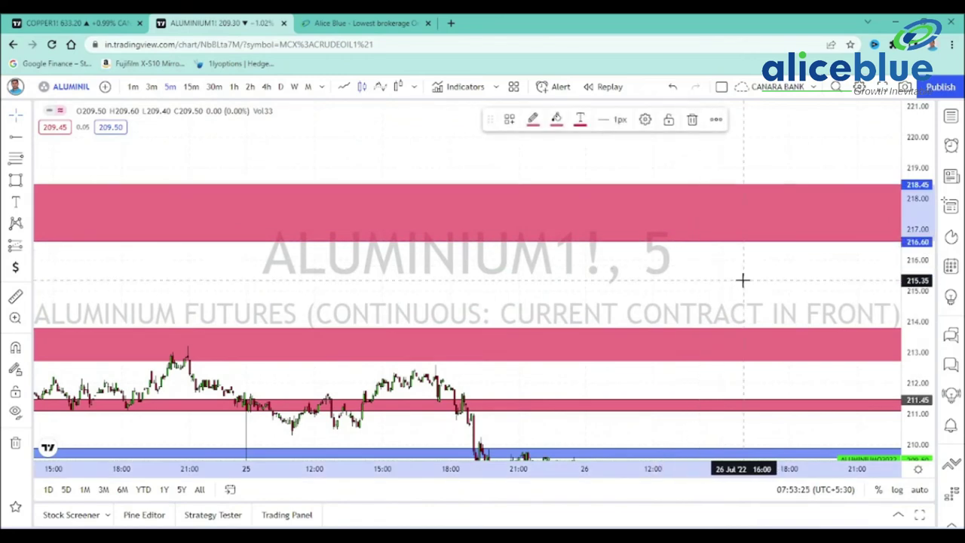
scroll(790, 273, "down", 2)
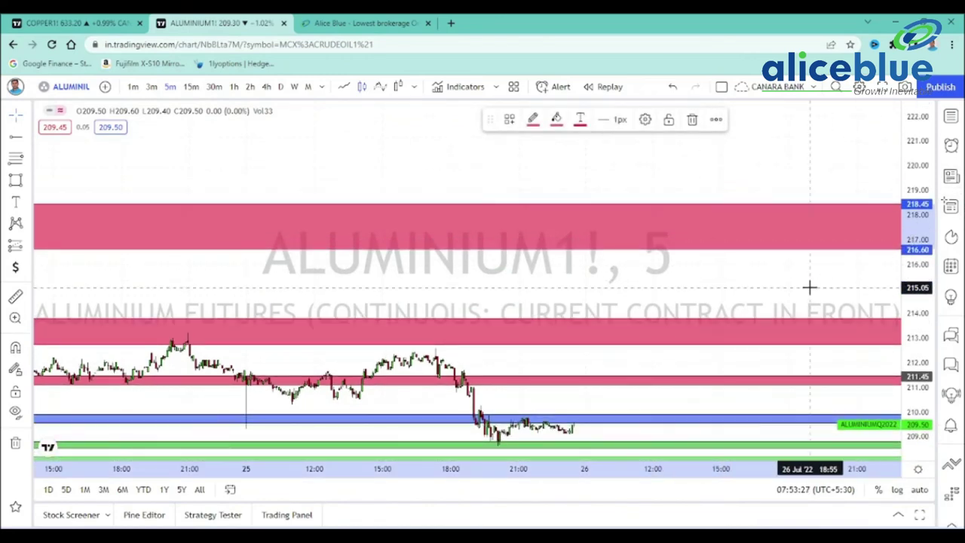
left_click_drag(809, 287, 737, 138)
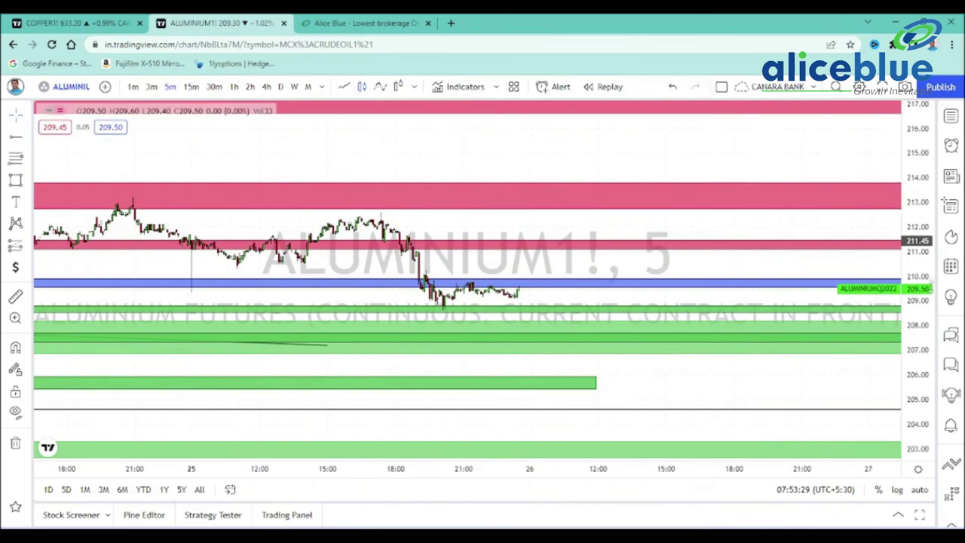
Extend the bottom green zone at 205.40–205.95 rightward into 27 July.
scroll(931, 298, "up", 2)
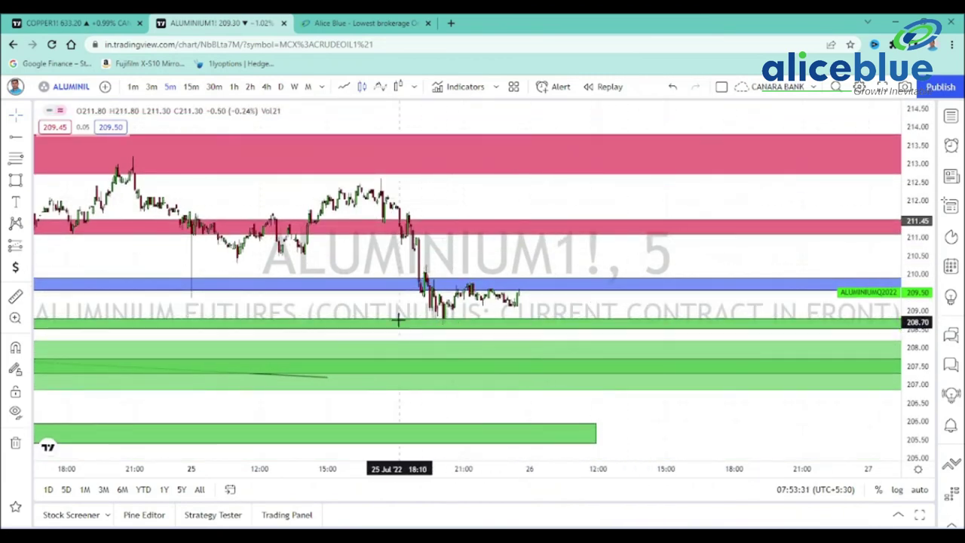
left_click(545, 326)
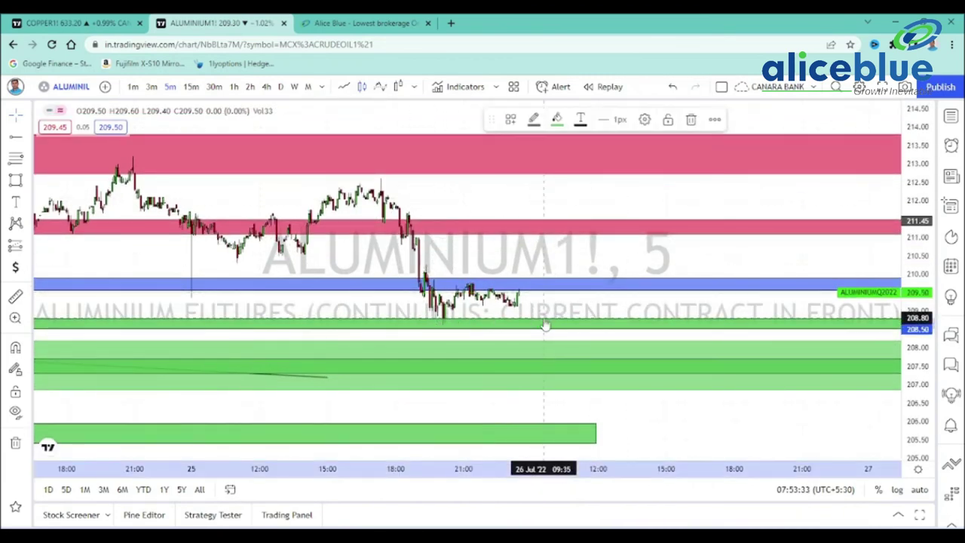
left_click(568, 371)
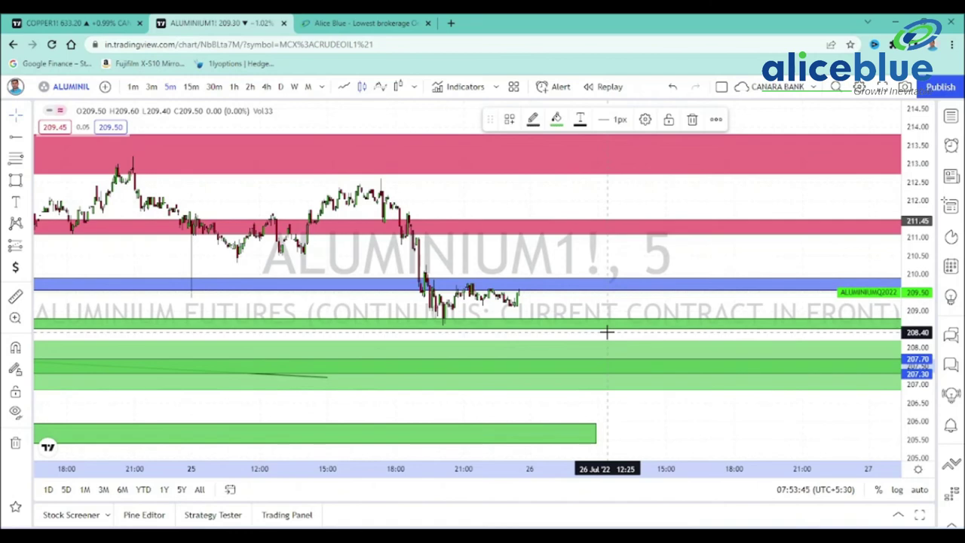
mouse_move(603, 368)
left_mouse_down()
mouse_move(576, 371)
mouse_move(881, 360)
left_mouse_up()
left_click(569, 371)
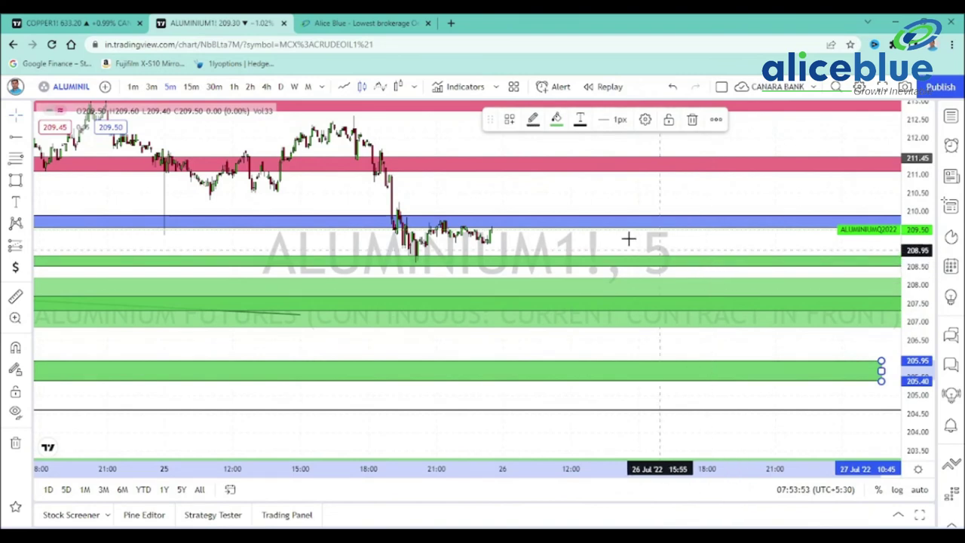
left_click(593, 196)
left_click_drag(593, 196, 598, 224)
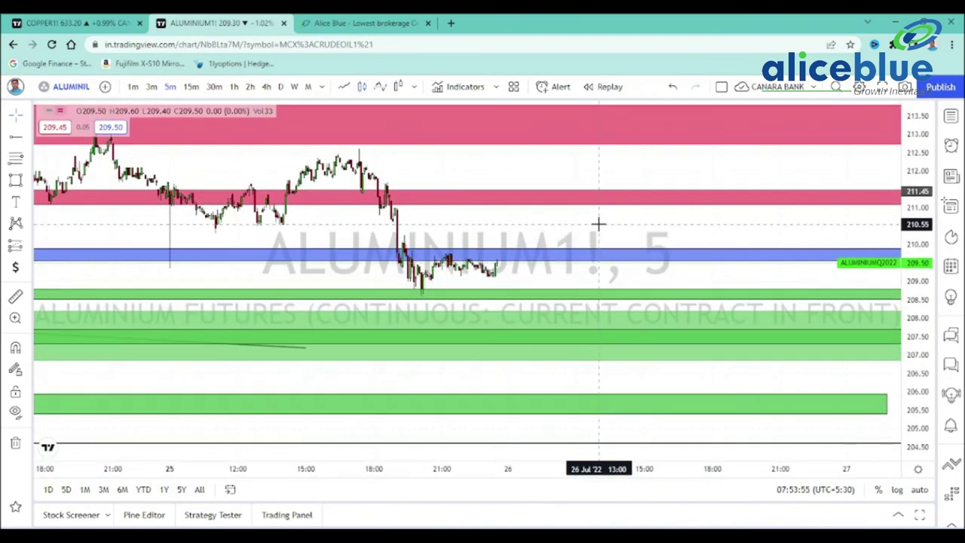